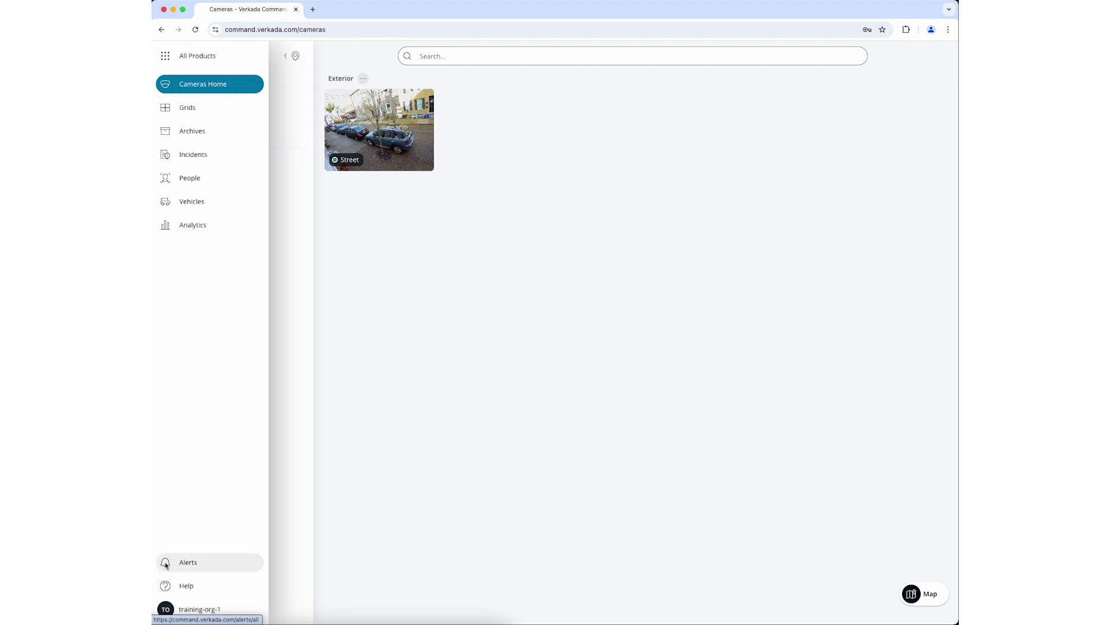
From the Alerts page, start a new People & Vehicle Detection alert and select the Street camera.
{"action": "left_click", "coordinate": [166, 564]}
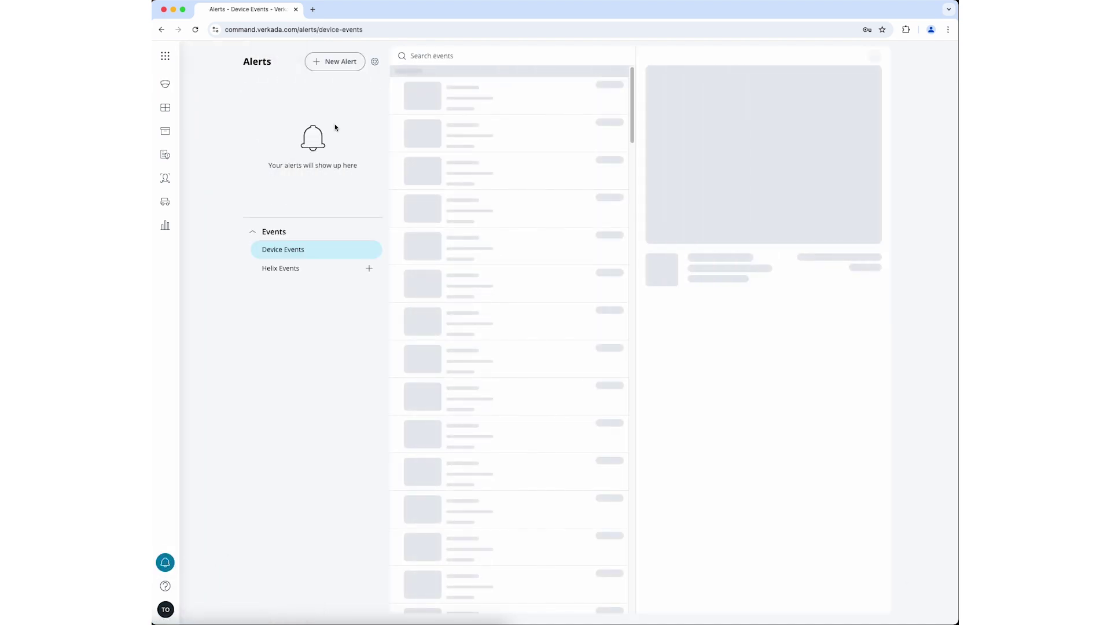
{"action": "left_click", "coordinate": [335, 61]}
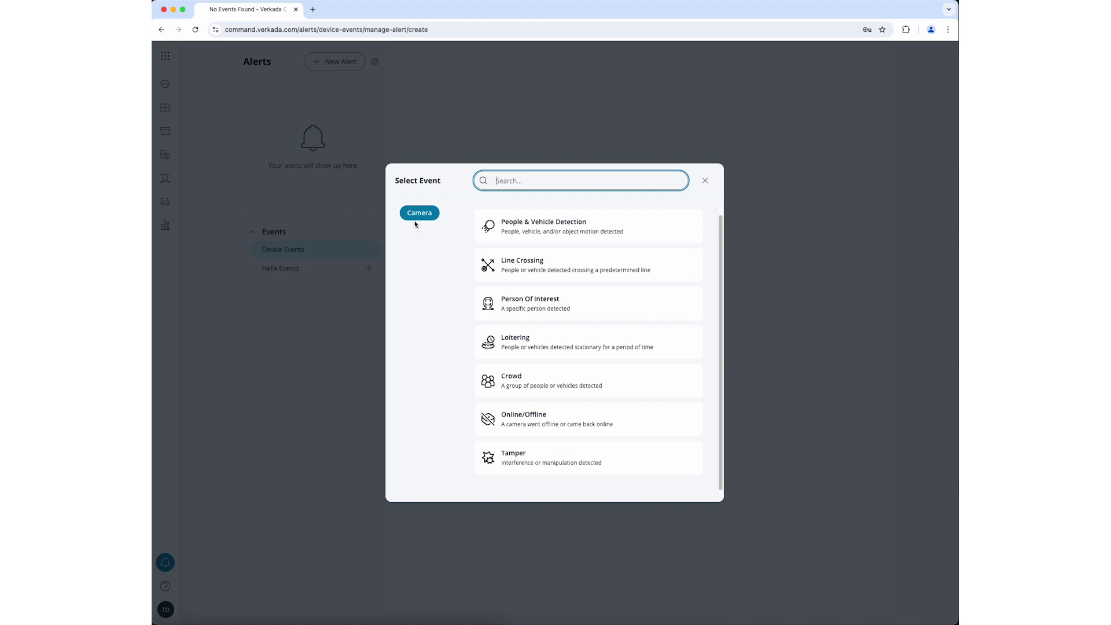
{"action": "left_click", "coordinate": [524, 229]}
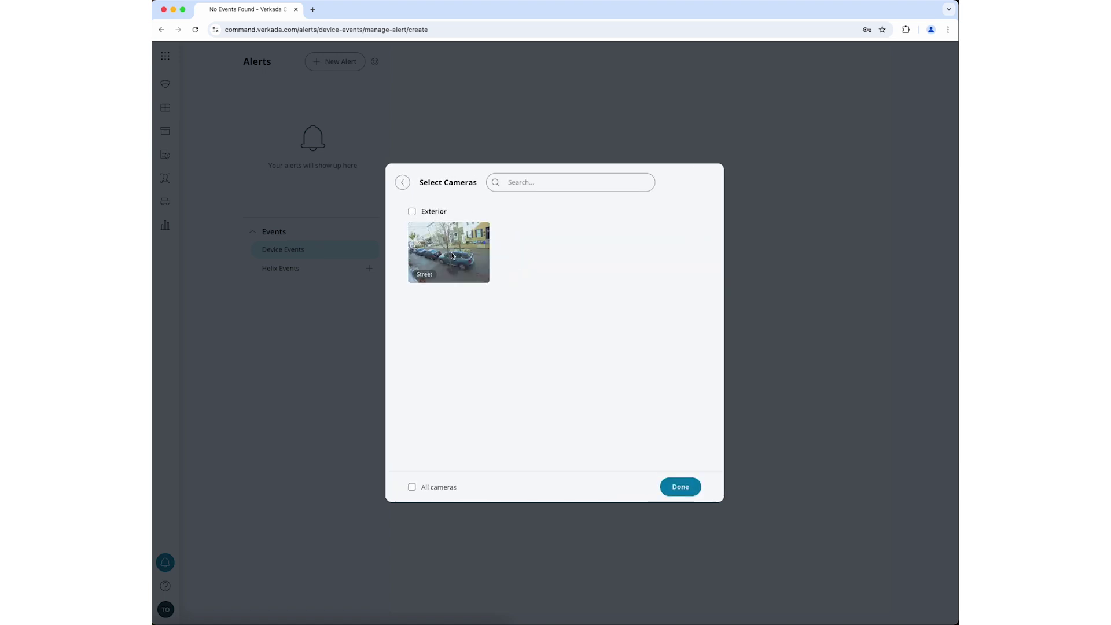
{"action": "left_click", "coordinate": [452, 254]}
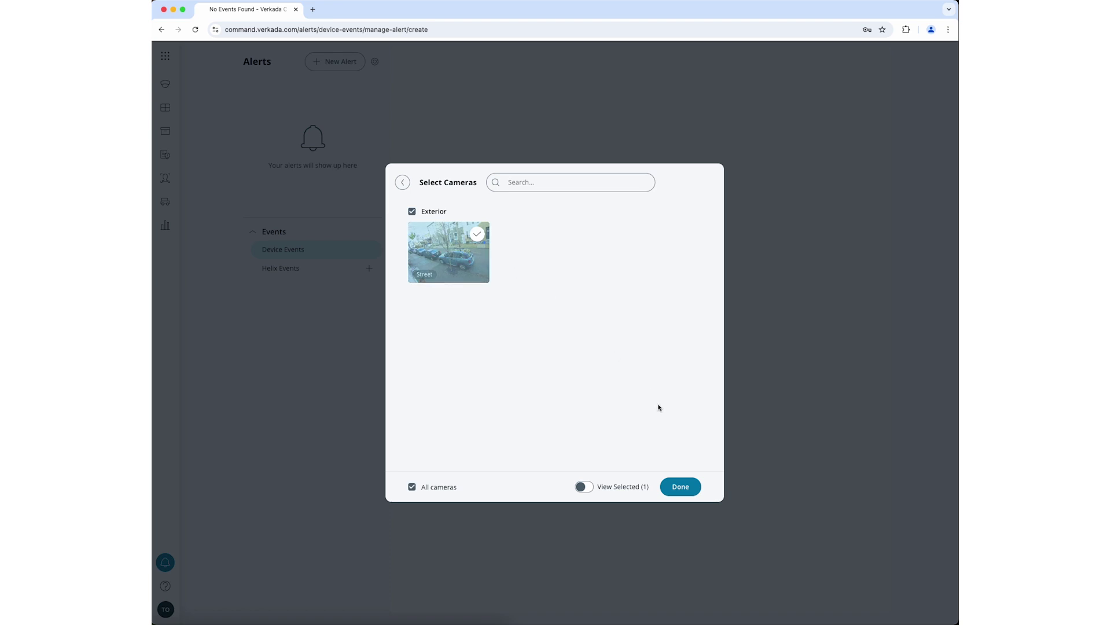
Confirm the Street camera, keep People as the motion type, and use the full-frame motion area.
{"action": "left_click", "coordinate": [681, 488]}
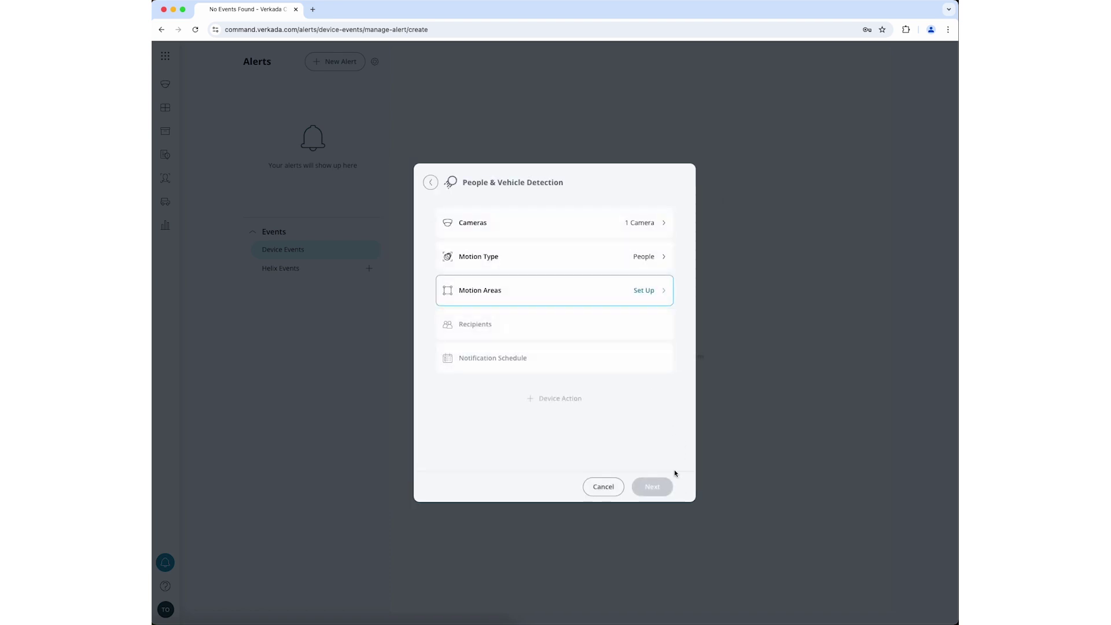
{"action": "left_click", "coordinate": [604, 261]}
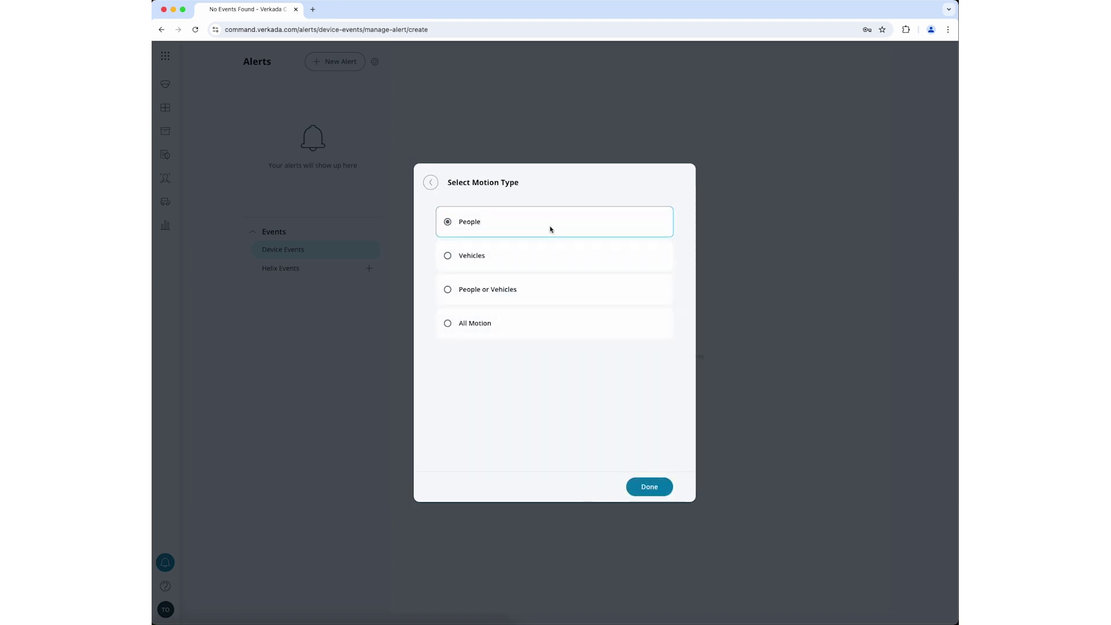
{"action": "left_click", "coordinate": [642, 485]}
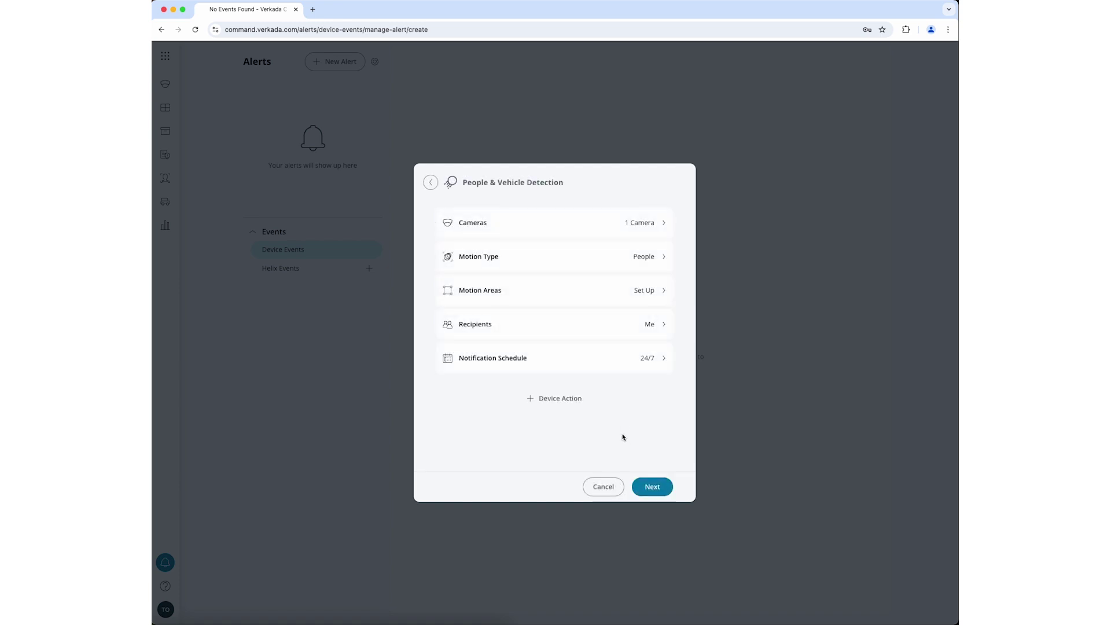
{"action": "left_click", "coordinate": [639, 297]}
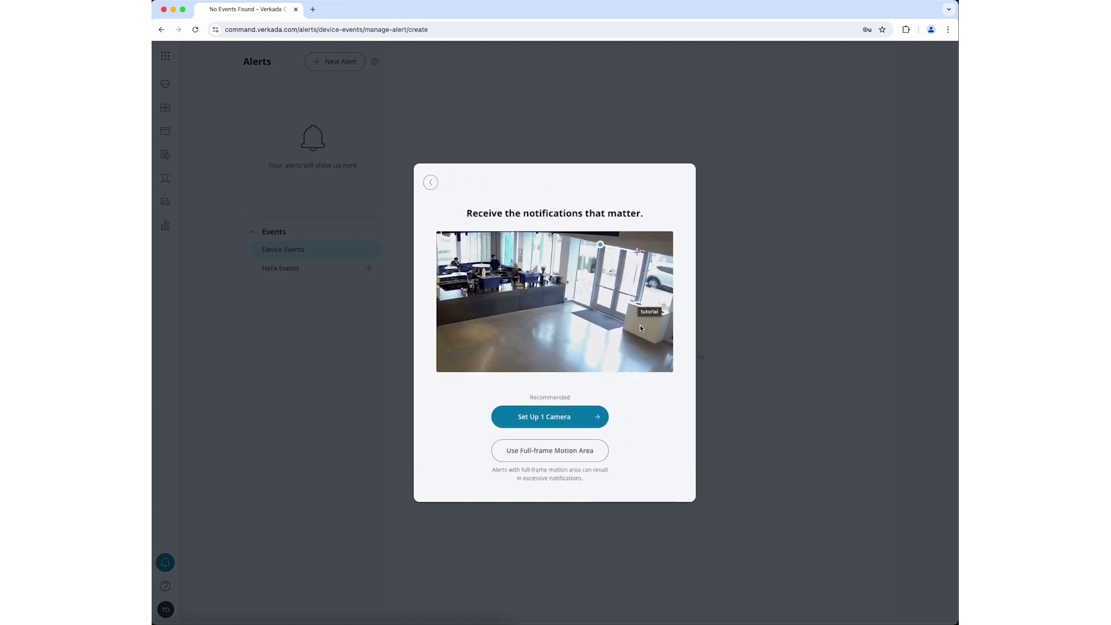
{"action": "left_click", "coordinate": [571, 455]}
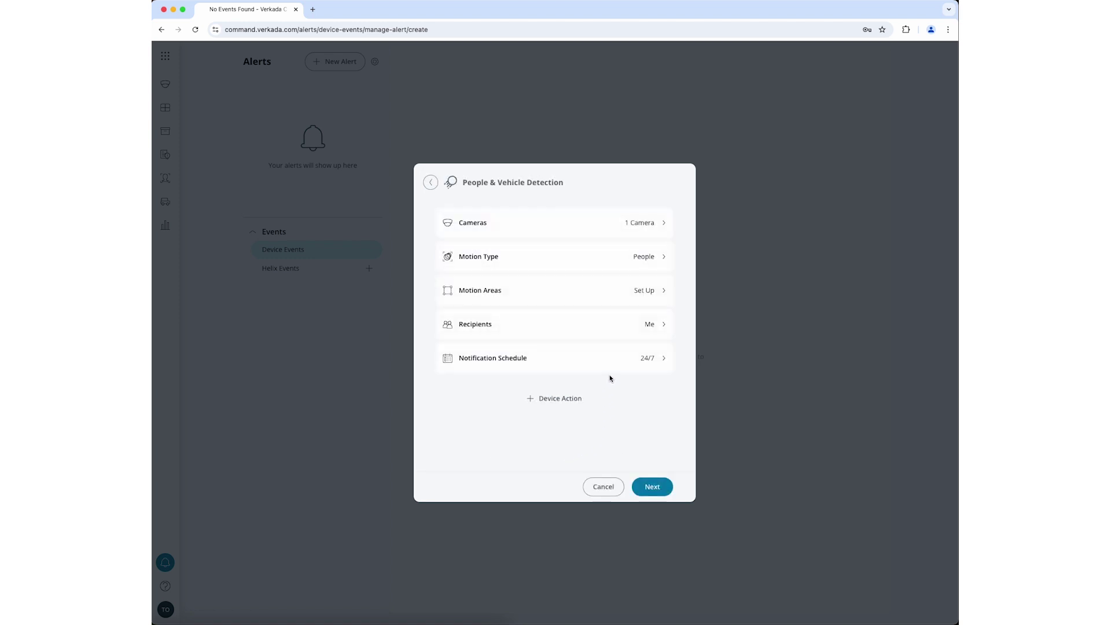
Leave the alert recipient's delivery method set to Email and finish editing recipients.
{"action": "left_click", "coordinate": [607, 328]}
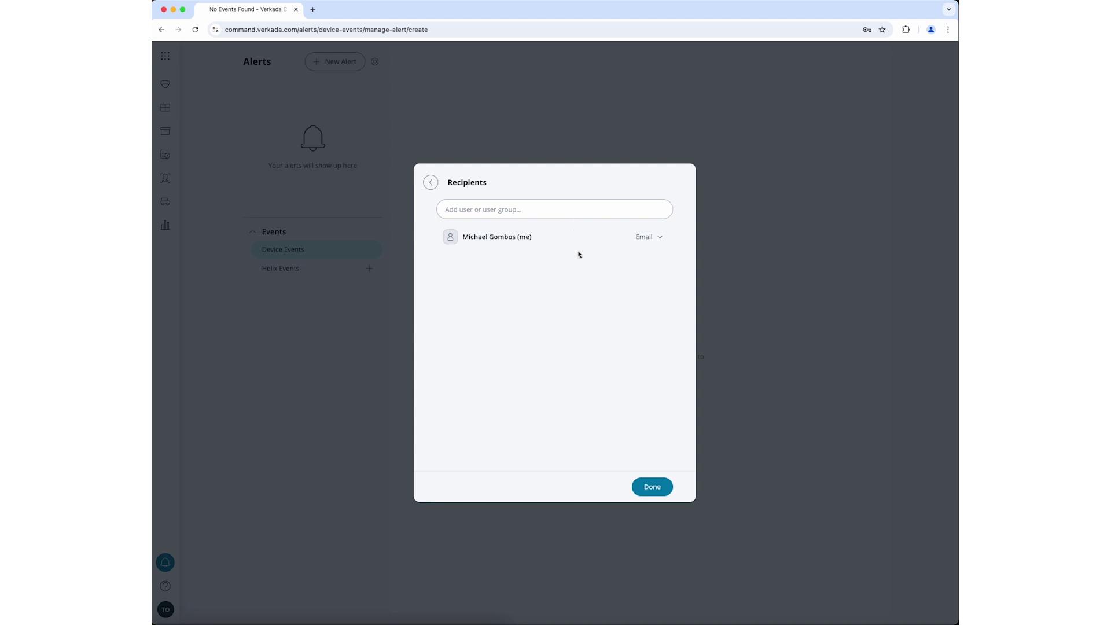
{"action": "left_click", "coordinate": [645, 238]}
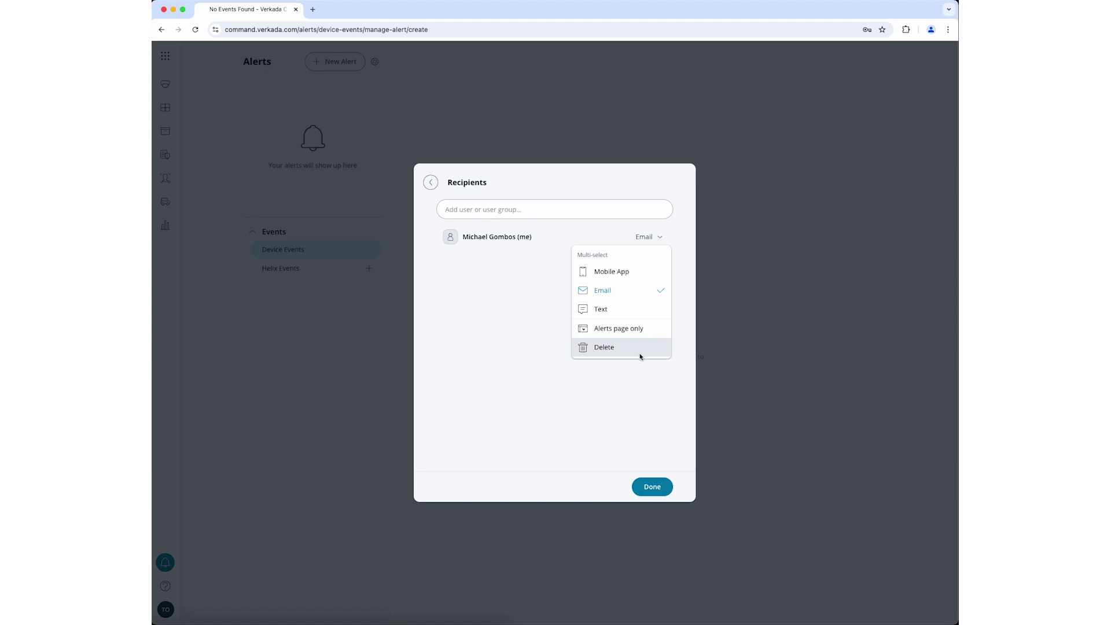
{"action": "left_click", "coordinate": [639, 393]}
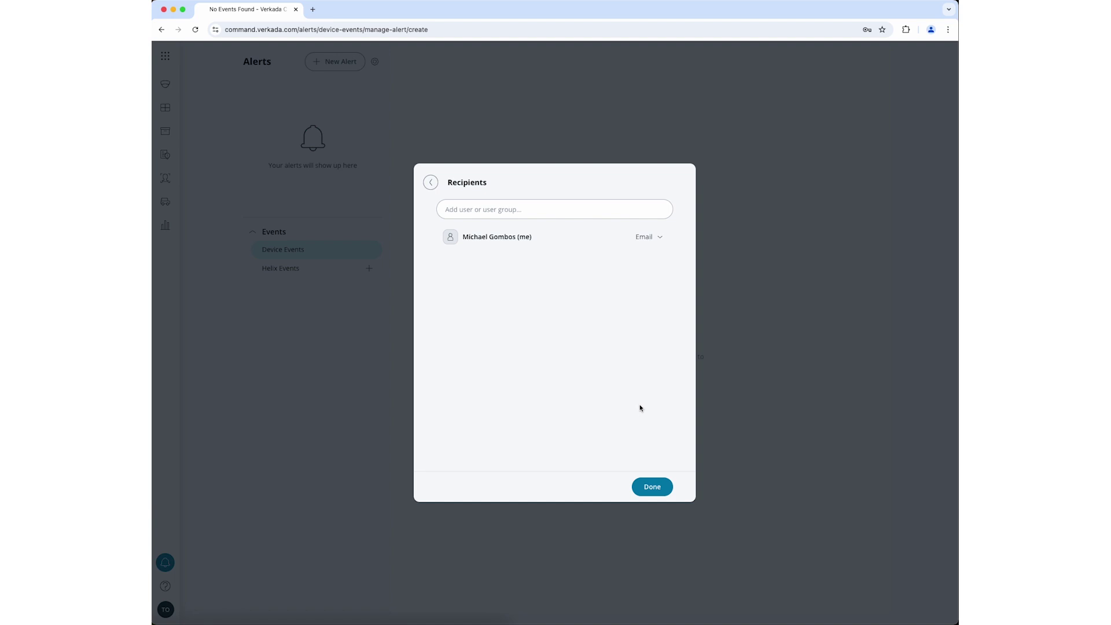
{"action": "left_click", "coordinate": [654, 489]}
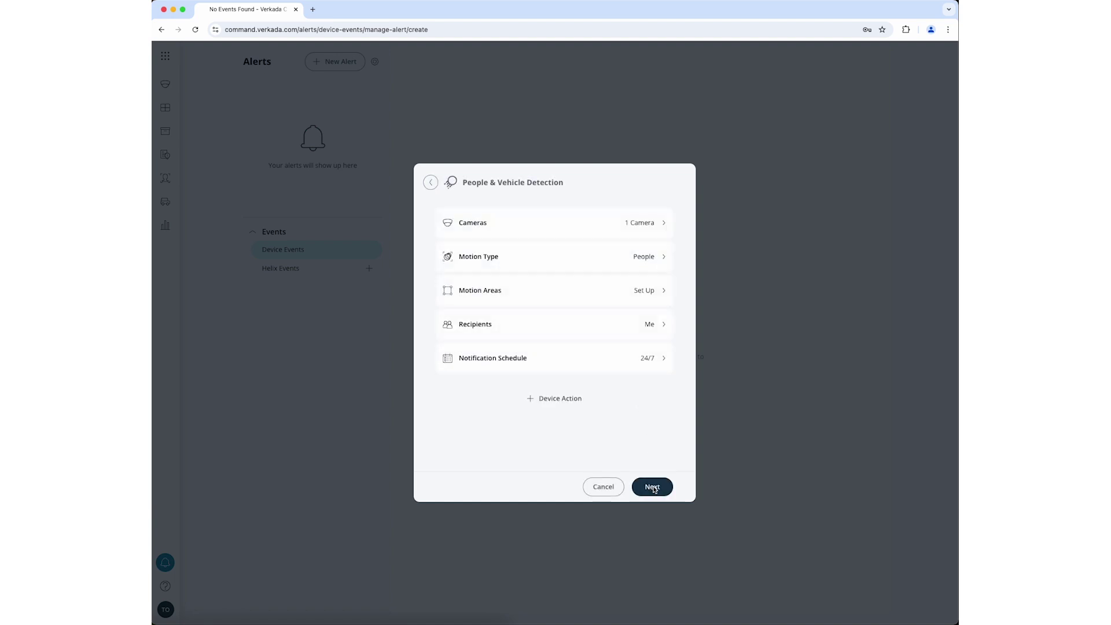
Open the notification schedule and clear the all-day windows for Sunday through Saturday.
{"action": "left_click", "coordinate": [628, 364]}
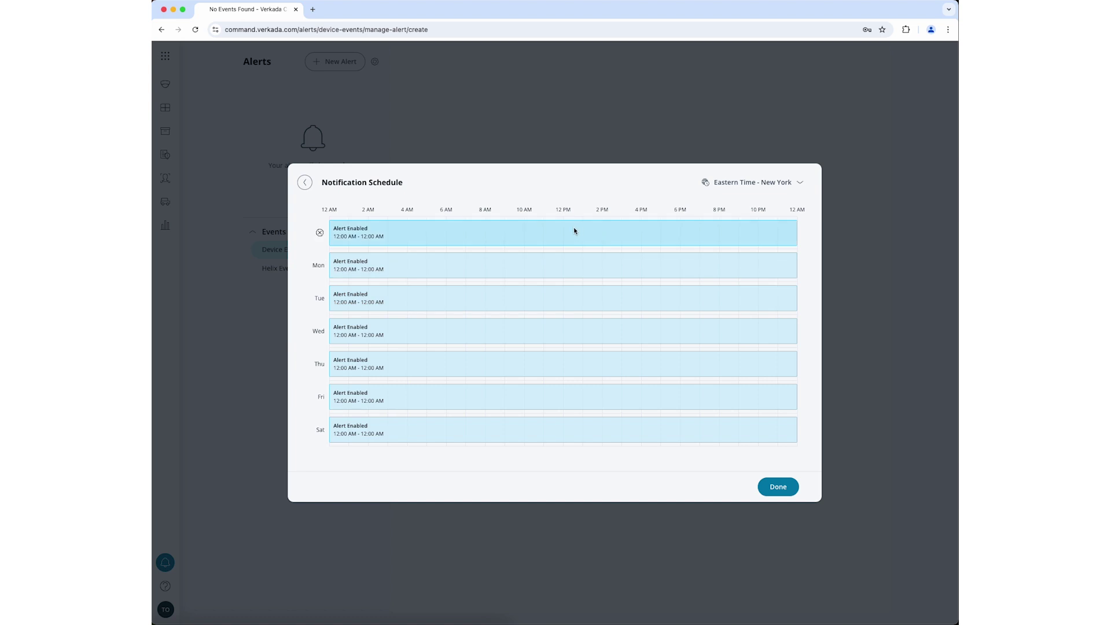
{"action": "left_click", "coordinate": [319, 233]}
{"action": "left_click", "coordinate": [319, 267]}
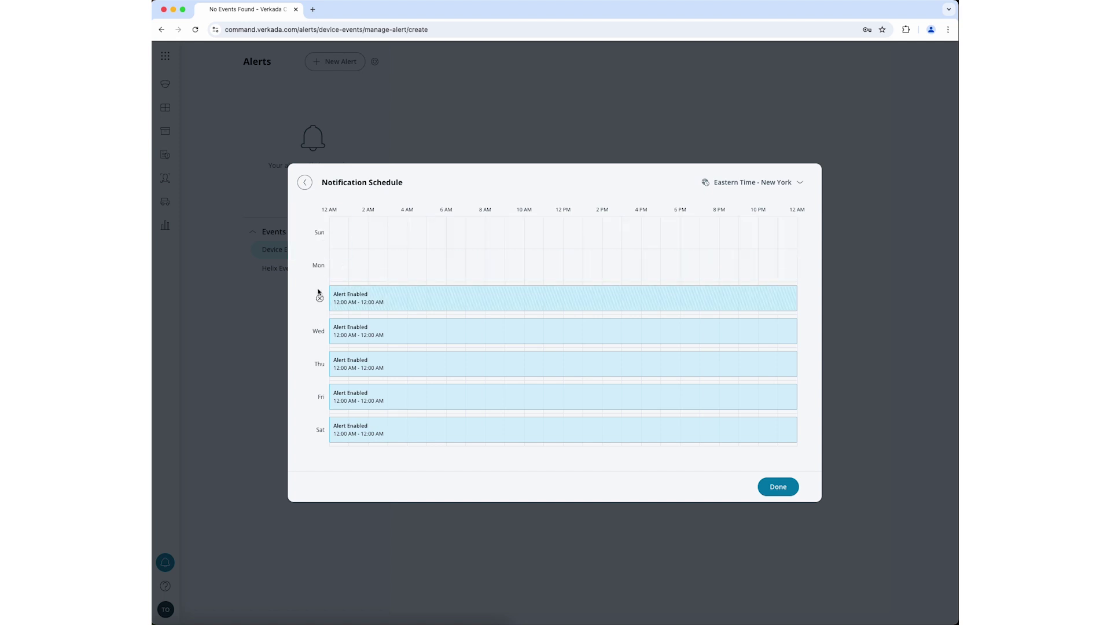
{"action": "left_click", "coordinate": [320, 299]}
{"action": "left_click", "coordinate": [319, 331]}
{"action": "left_click", "coordinate": [319, 364]}
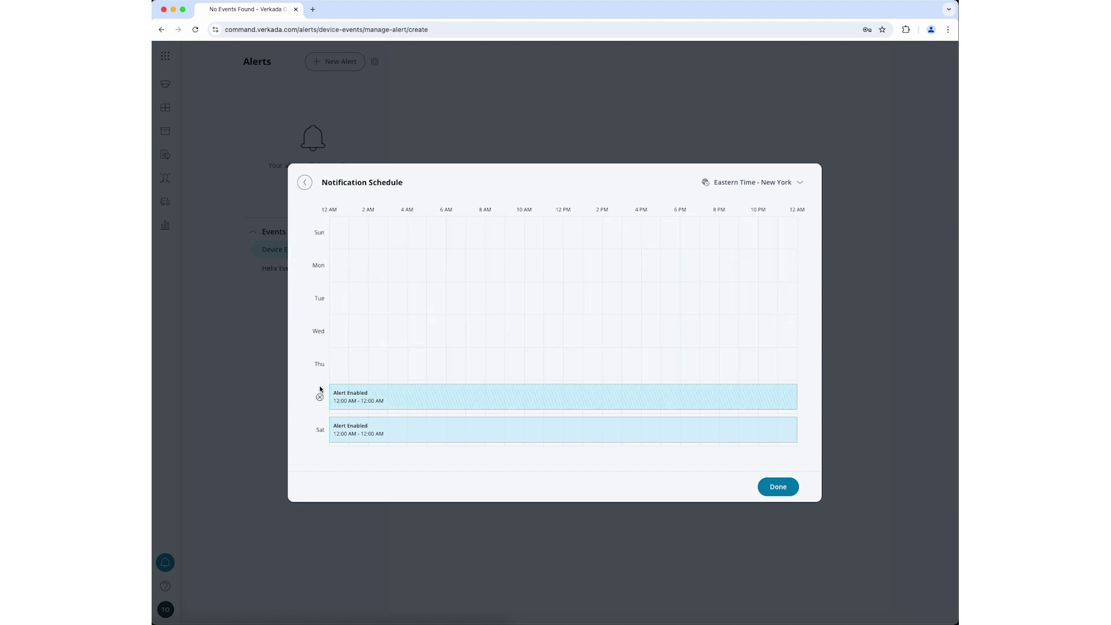
{"action": "left_click", "coordinate": [319, 397]}
{"action": "left_click", "coordinate": [320, 430]}
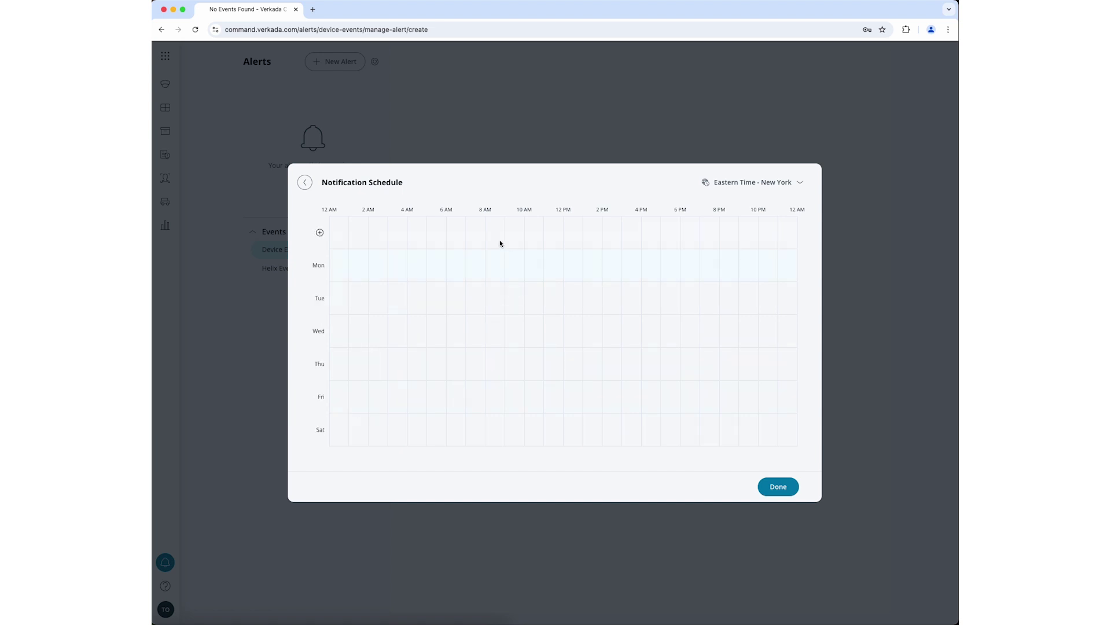
Create an 8 AM–6 PM window applied Monday through Friday, excluding Sunday.
{"action": "left_click_drag", "start_coordinate": [485, 233], "coordinate": [681, 233]}
{"action": "left_click", "coordinate": [450, 320]}
{"action": "left_click", "coordinate": [464, 320]}
{"action": "left_click", "coordinate": [478, 321]}
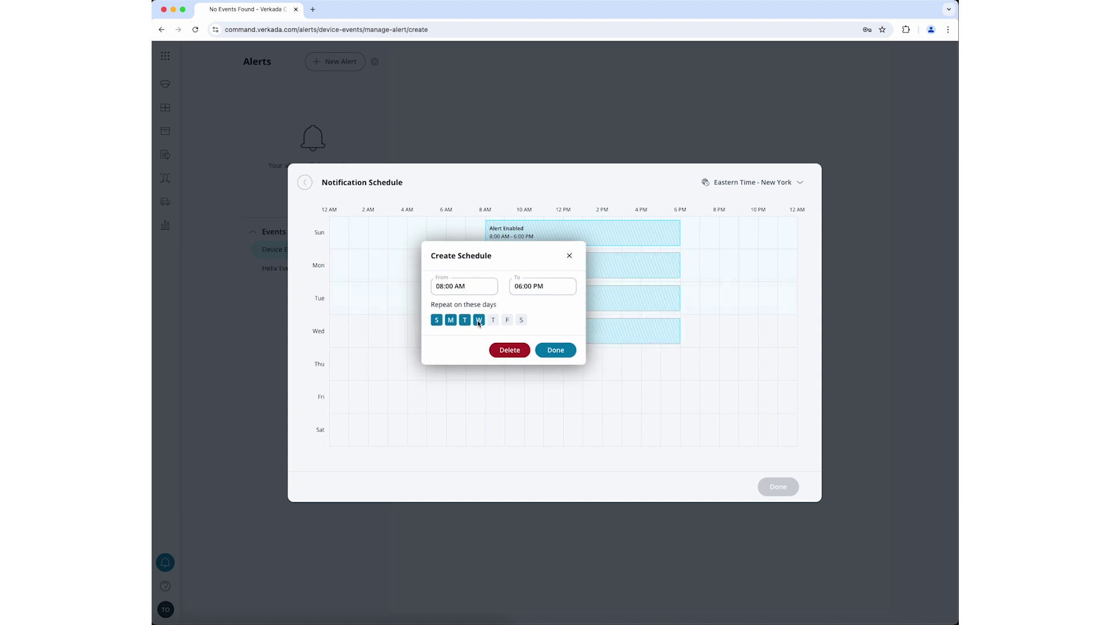
{"action": "left_click", "coordinate": [492, 320]}
{"action": "left_click", "coordinate": [506, 320]}
{"action": "left_click", "coordinate": [438, 322]}
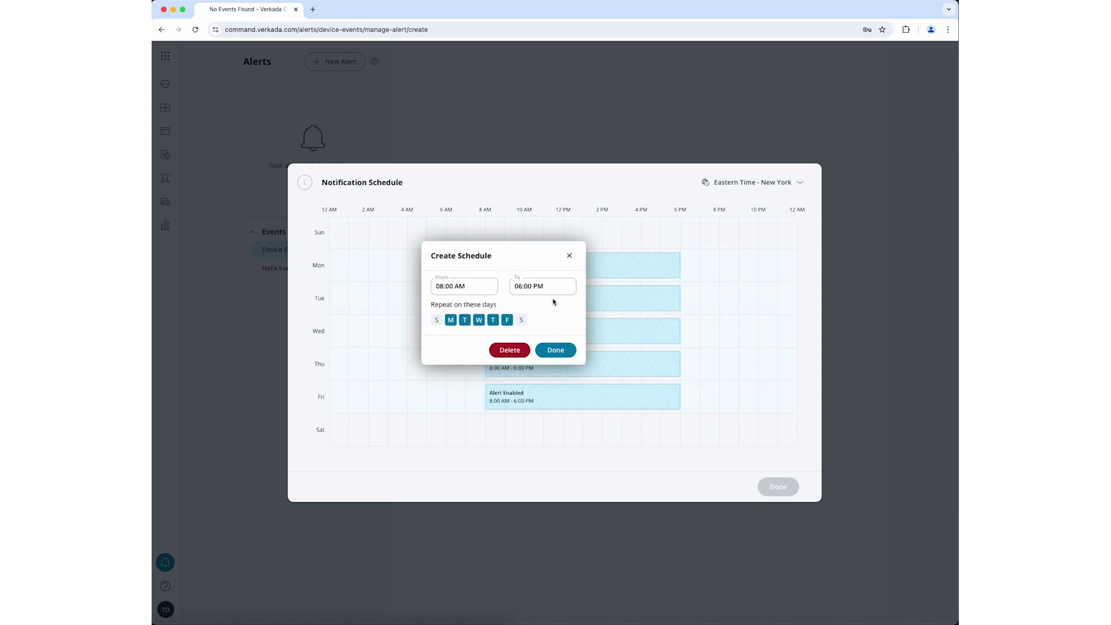
{"action": "left_click", "coordinate": [556, 351]}
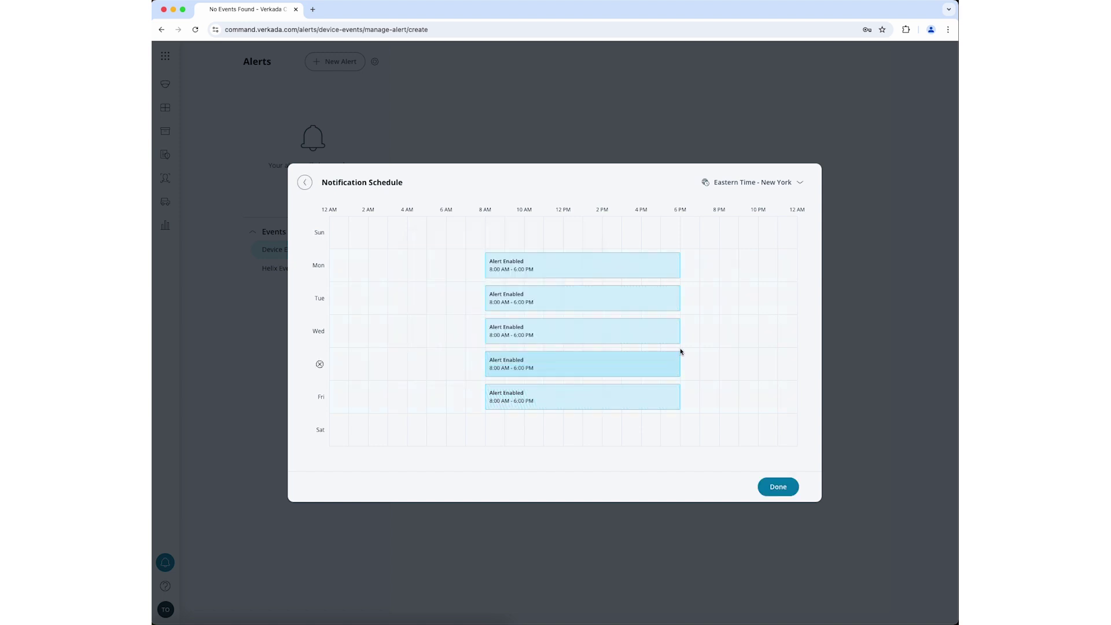
Discard a stray Wednesday 8 PM block and save the custom weekday schedule.
{"action": "left_click_drag", "start_coordinate": [721, 332], "coordinate": [758, 334]}
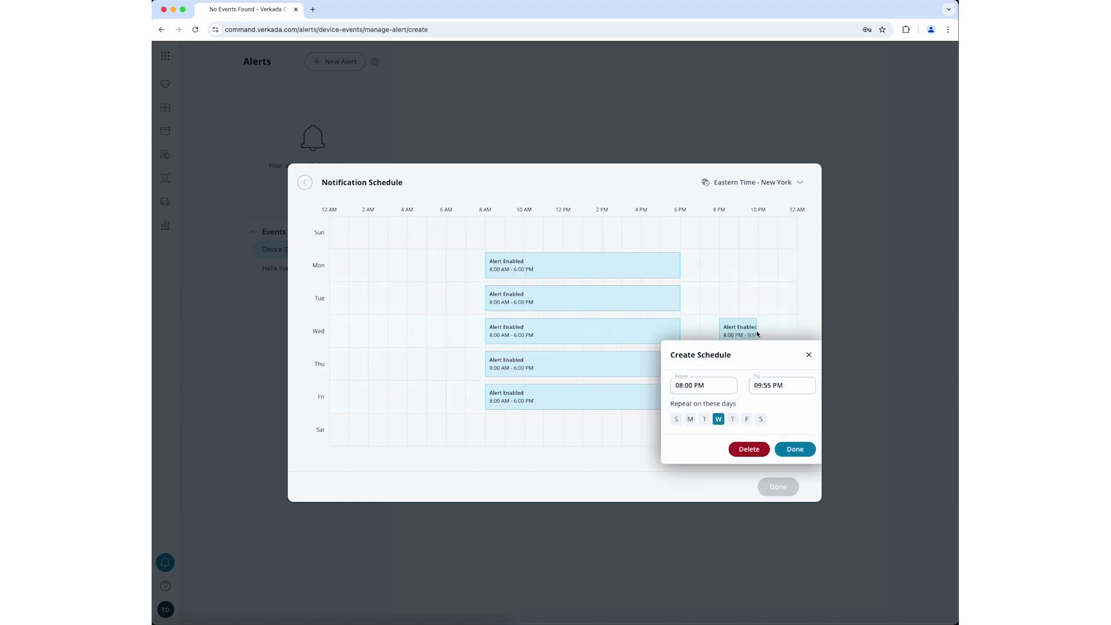
{"action": "left_click", "coordinate": [809, 355]}
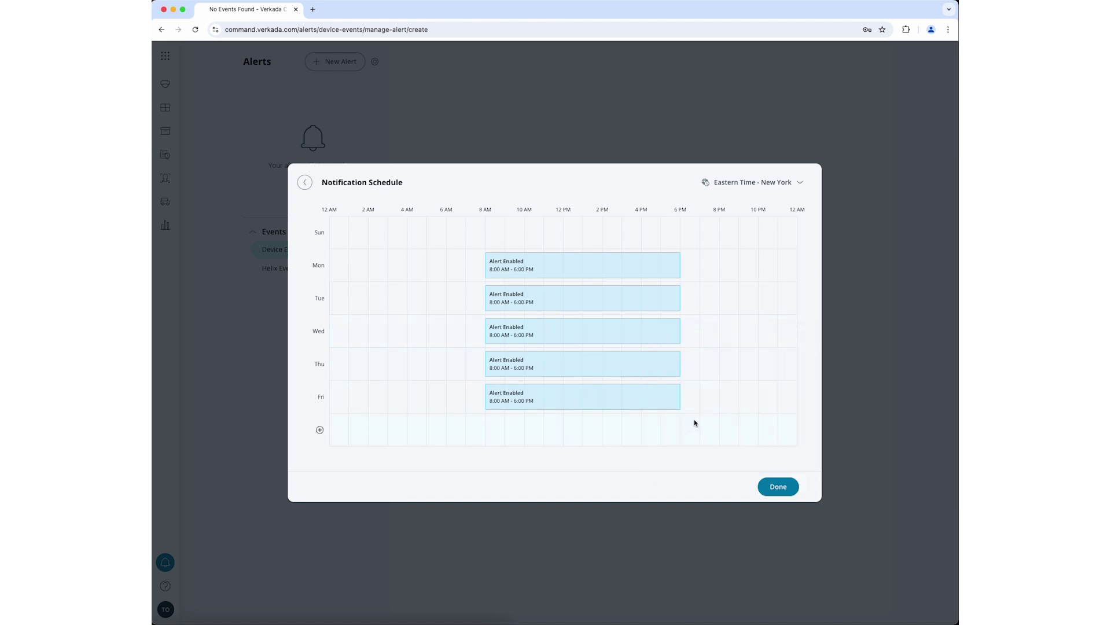
{"action": "left_click", "coordinate": [777, 488]}
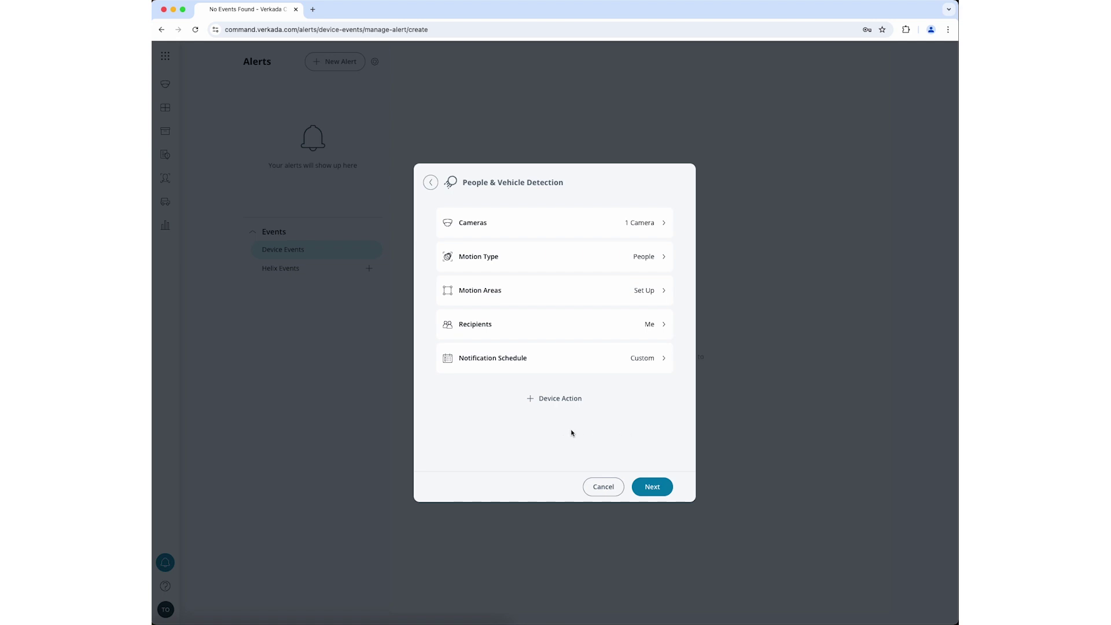
Add a horn speaker device action using the Emergency Speaker.
{"action": "left_click", "coordinate": [555, 398]}
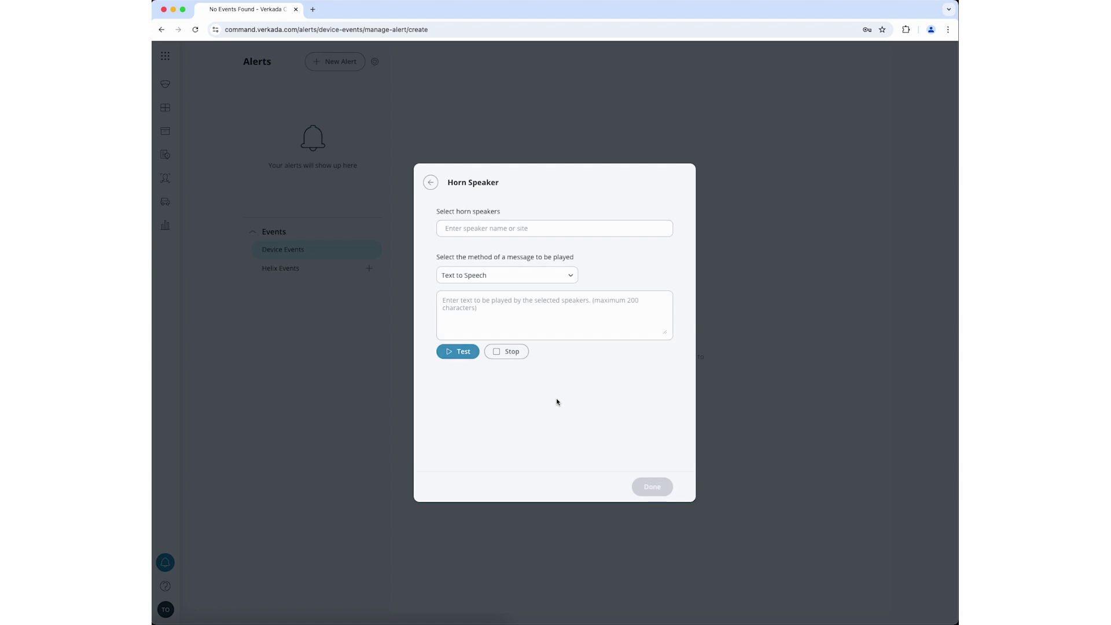
{"action": "left_click", "coordinate": [549, 230]}
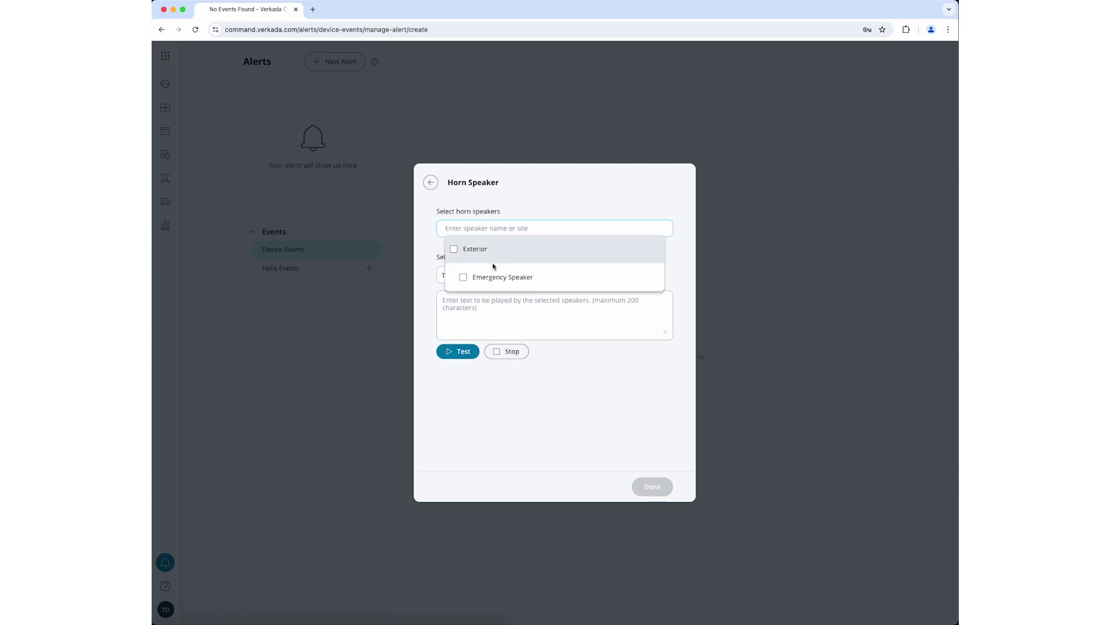
{"action": "left_click", "coordinate": [464, 278]}
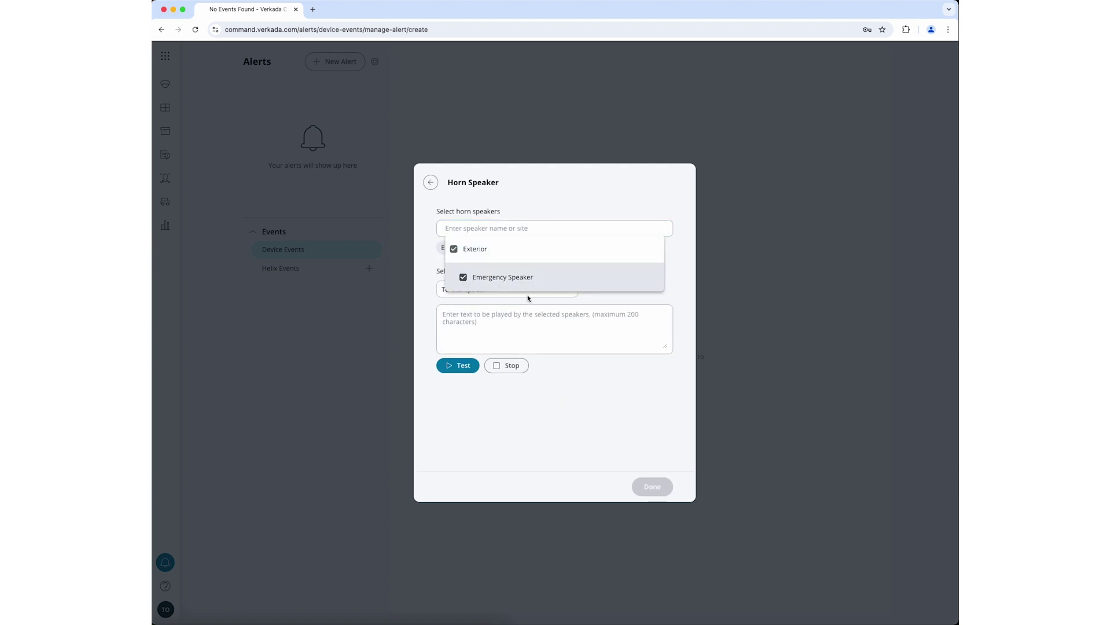
{"action": "left_click", "coordinate": [567, 384]}
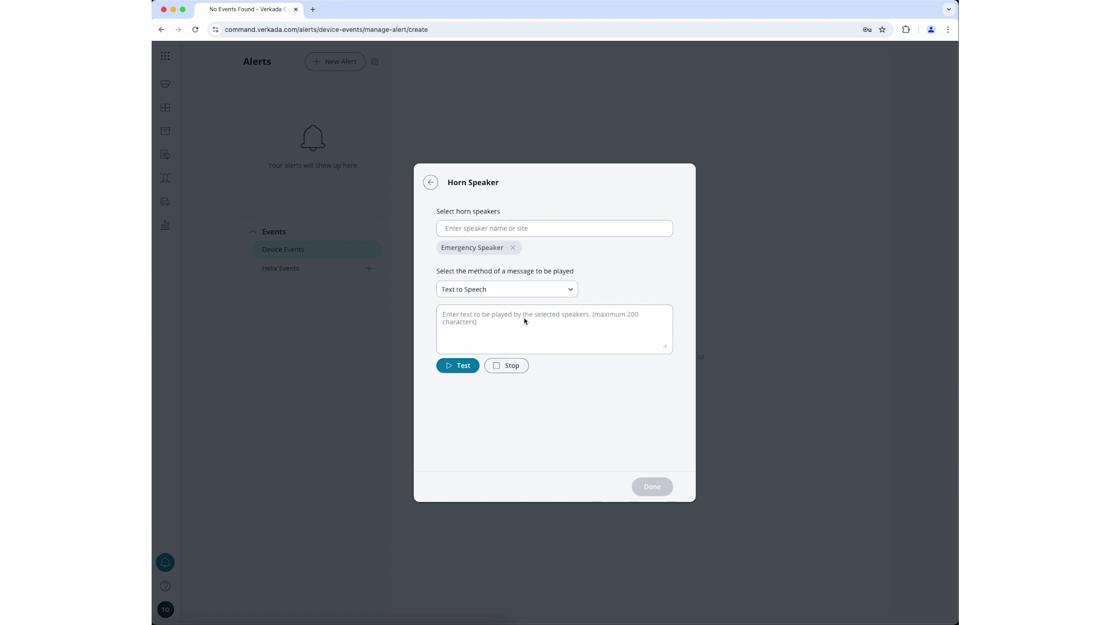
Set the speaker message to text-to-speech 'Halt' and save the action.
{"action": "type", "text": "Halt!"}
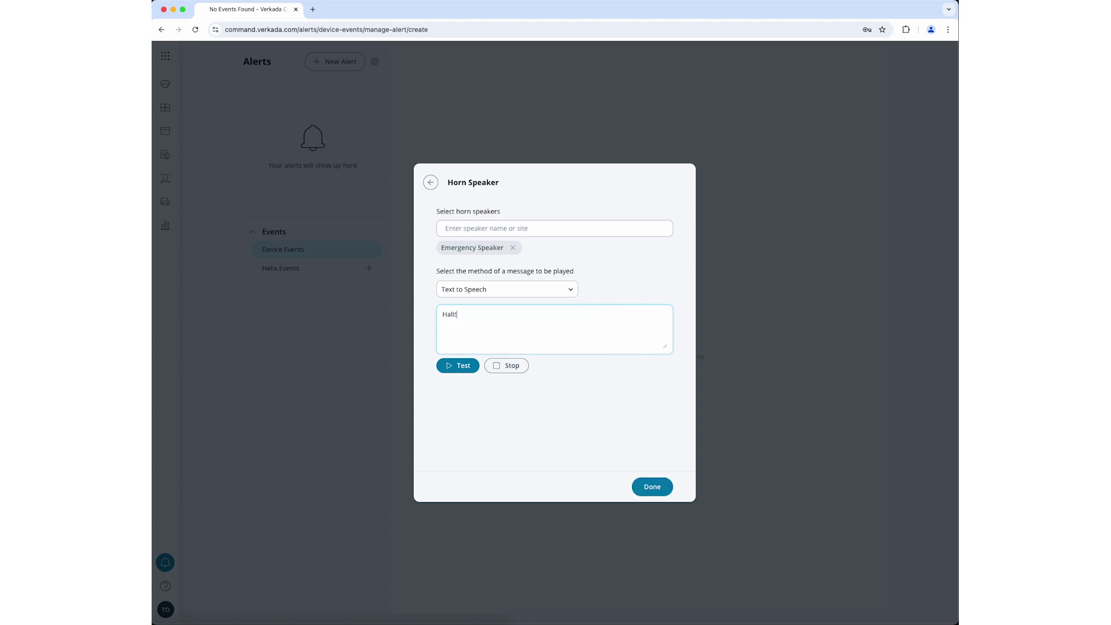
{"action": "left_click", "coordinate": [560, 292]}
{"action": "left_click", "coordinate": [536, 323]}
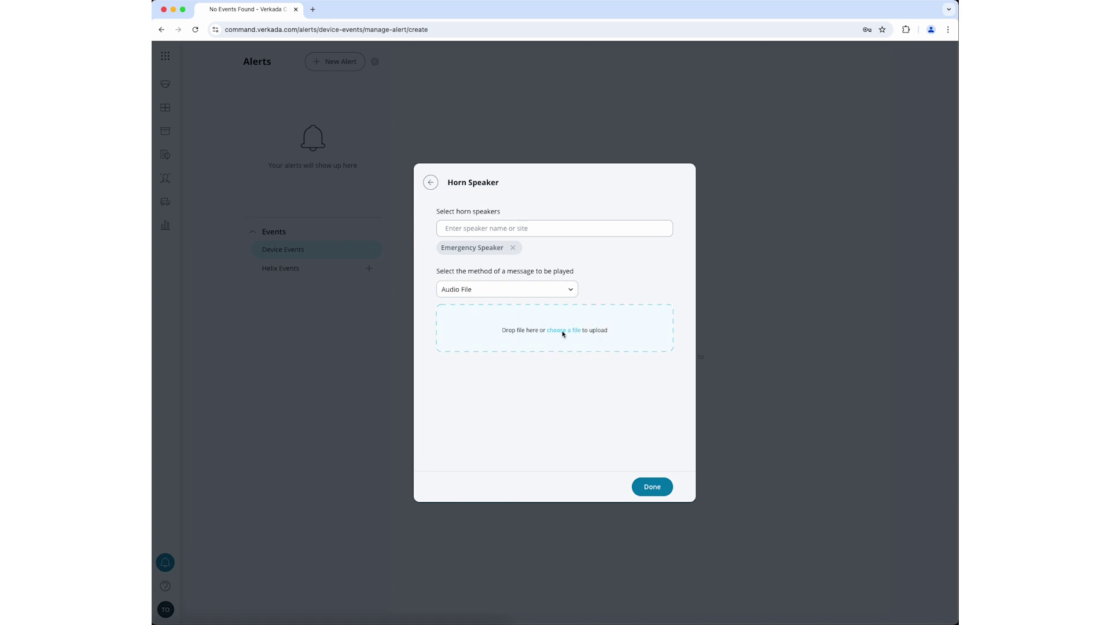
{"action": "left_click", "coordinate": [540, 290]}
{"action": "left_click", "coordinate": [533, 307]}
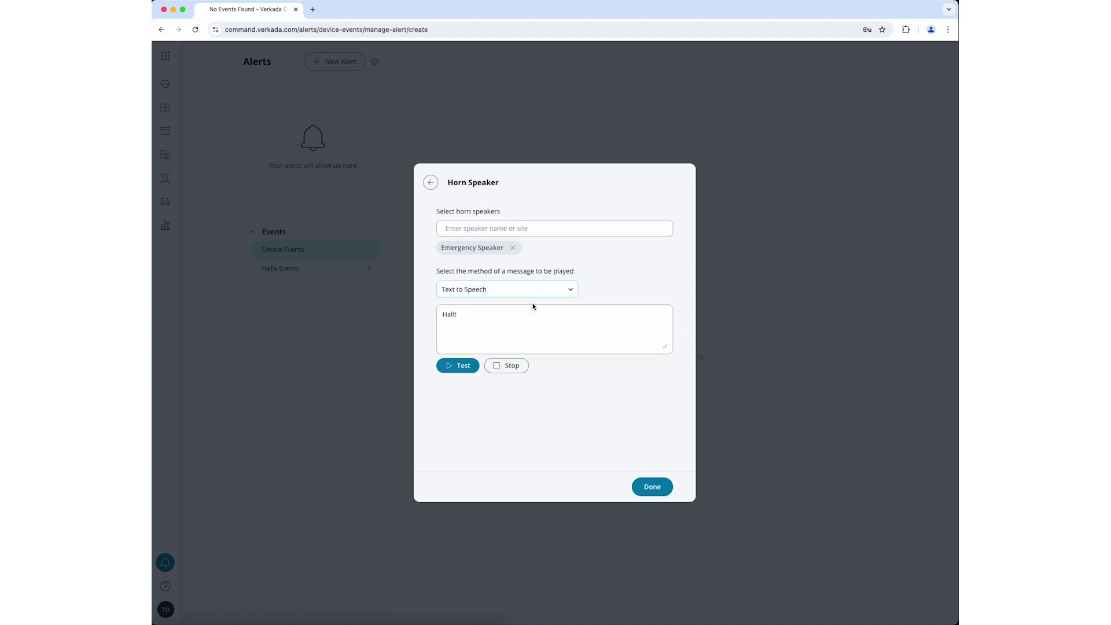
{"action": "left_click", "coordinate": [651, 486]}
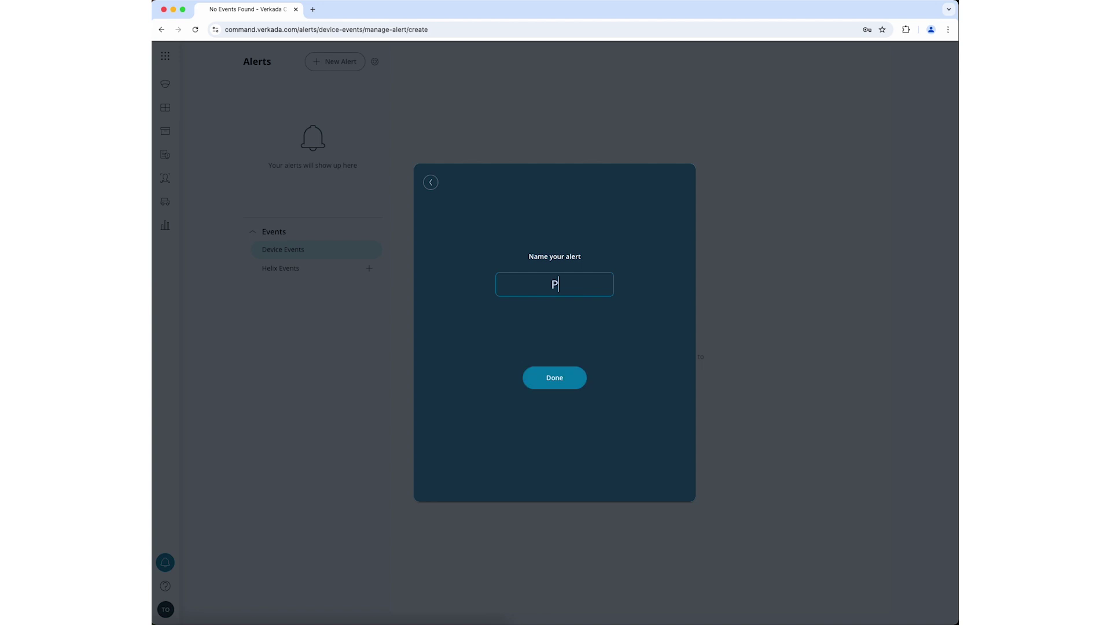
Save the alert as Person Alert, then open and close its actions menu in the list.
{"action": "left_click", "coordinate": [554, 377]}
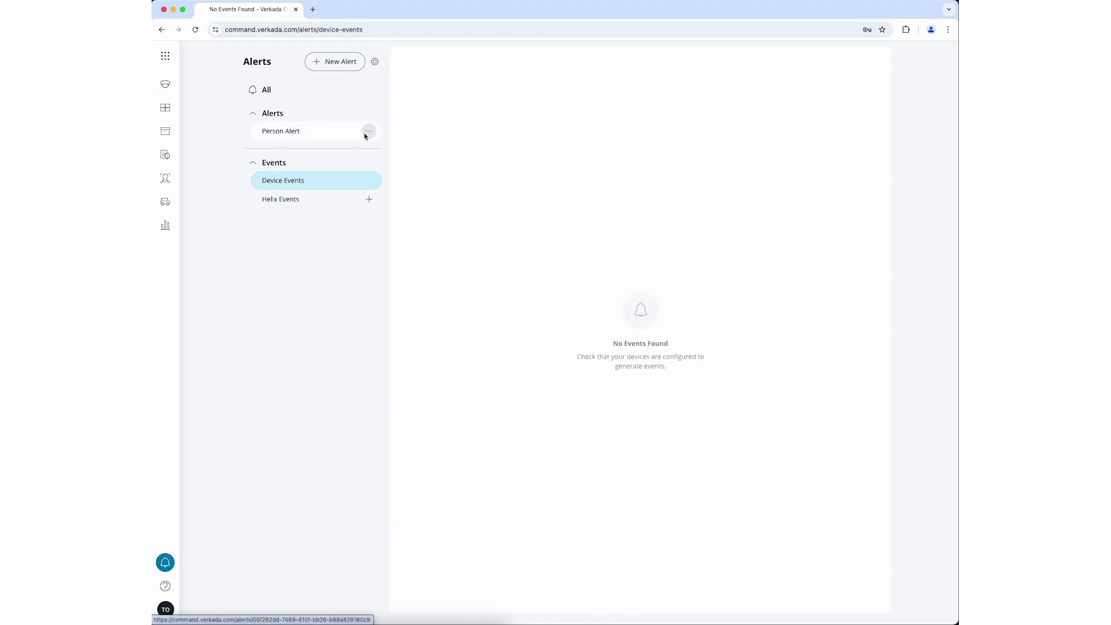
{"action": "left_click", "coordinate": [369, 132]}
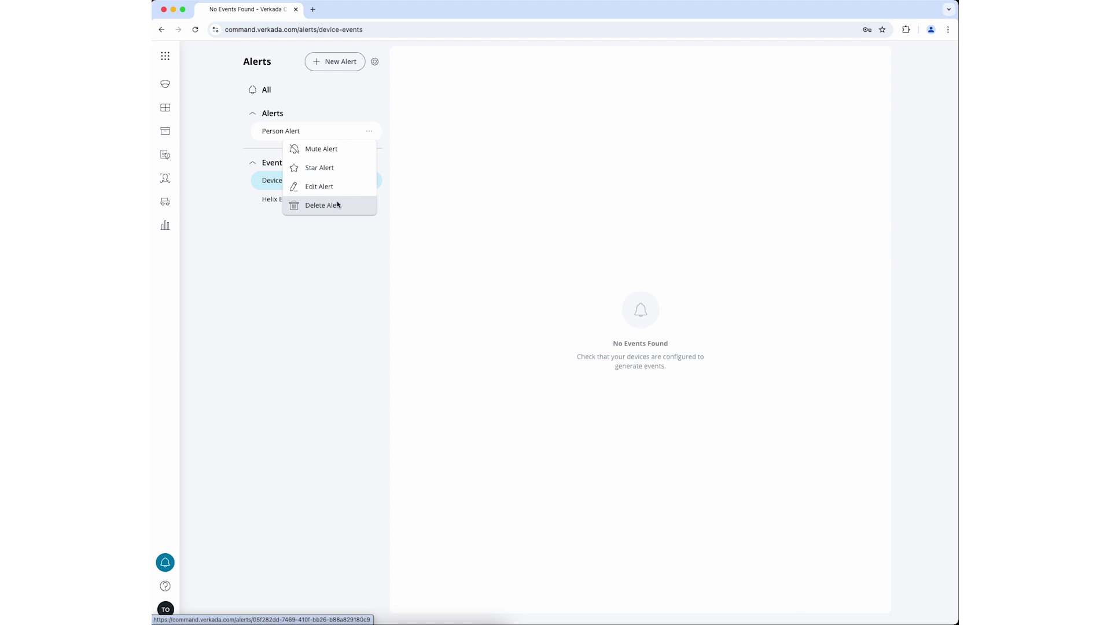
{"action": "left_click", "coordinate": [333, 261]}
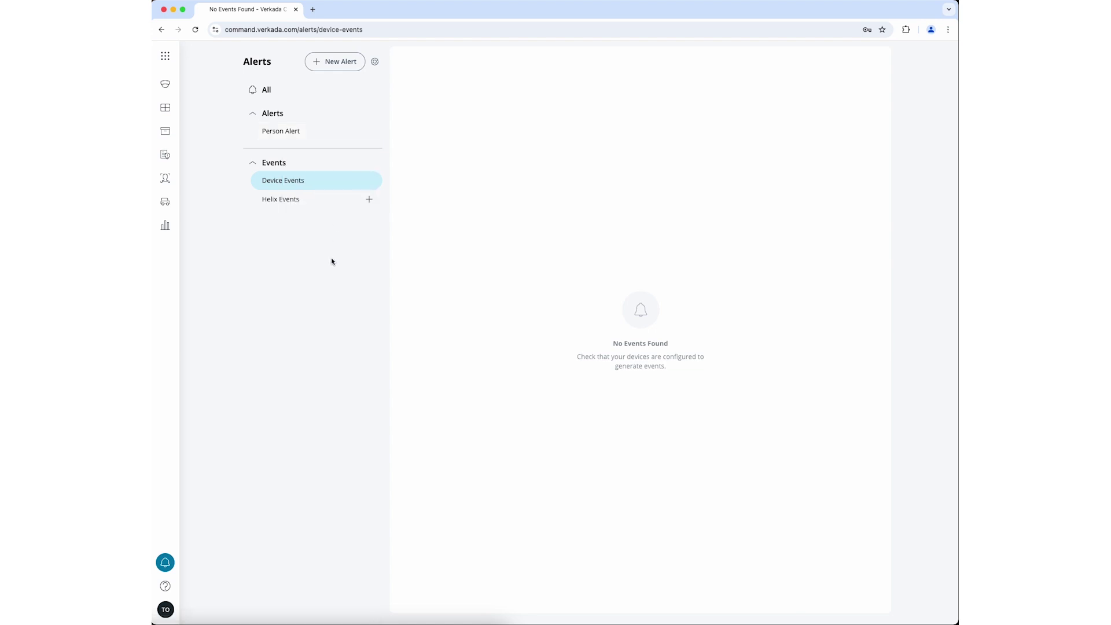